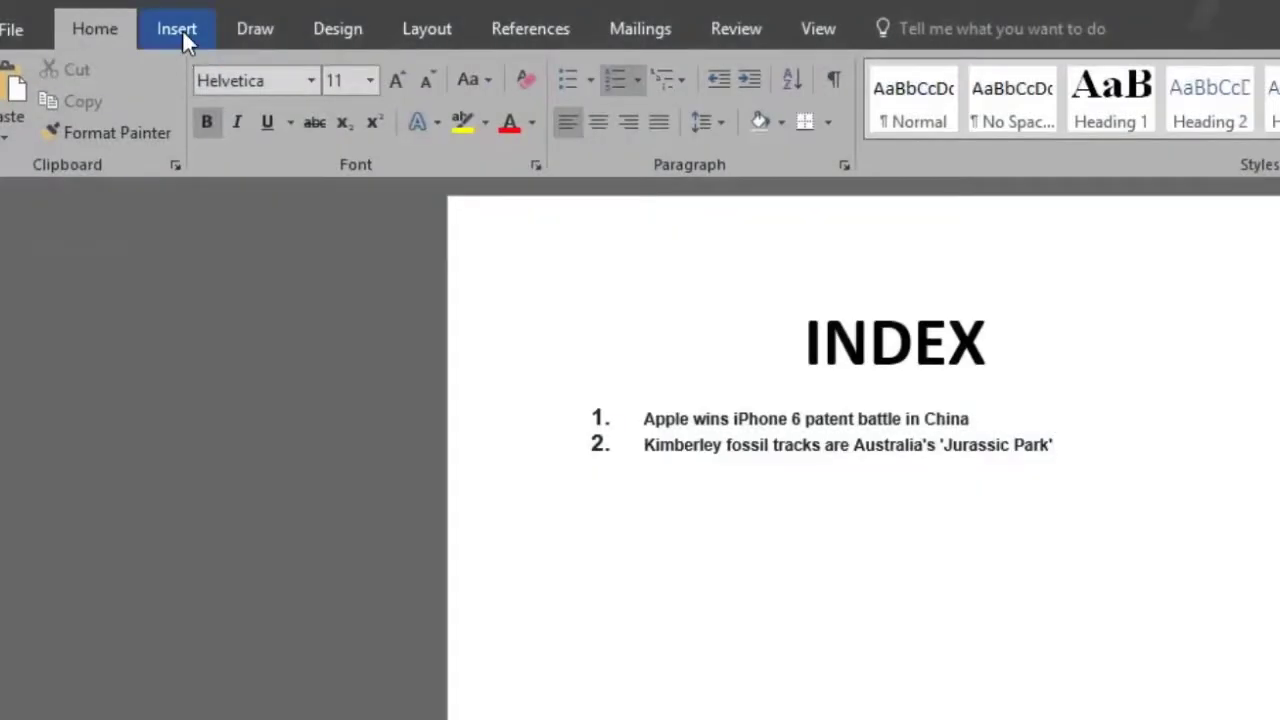
- Link the first INDEX item to its heading 'Apple wins iPhone 6 patent battle in China' in this document
left_click(182, 29)
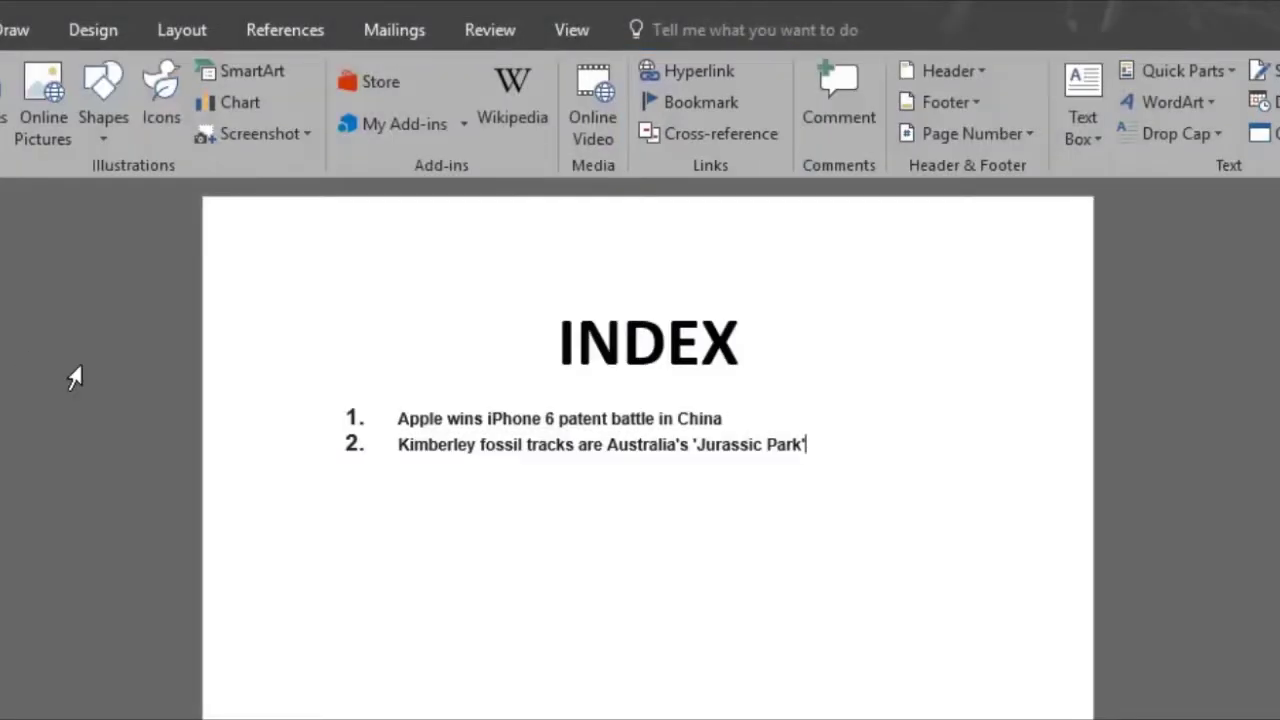
mouse_move(648, 418)
left_click_drag(401, 418, 716, 412)
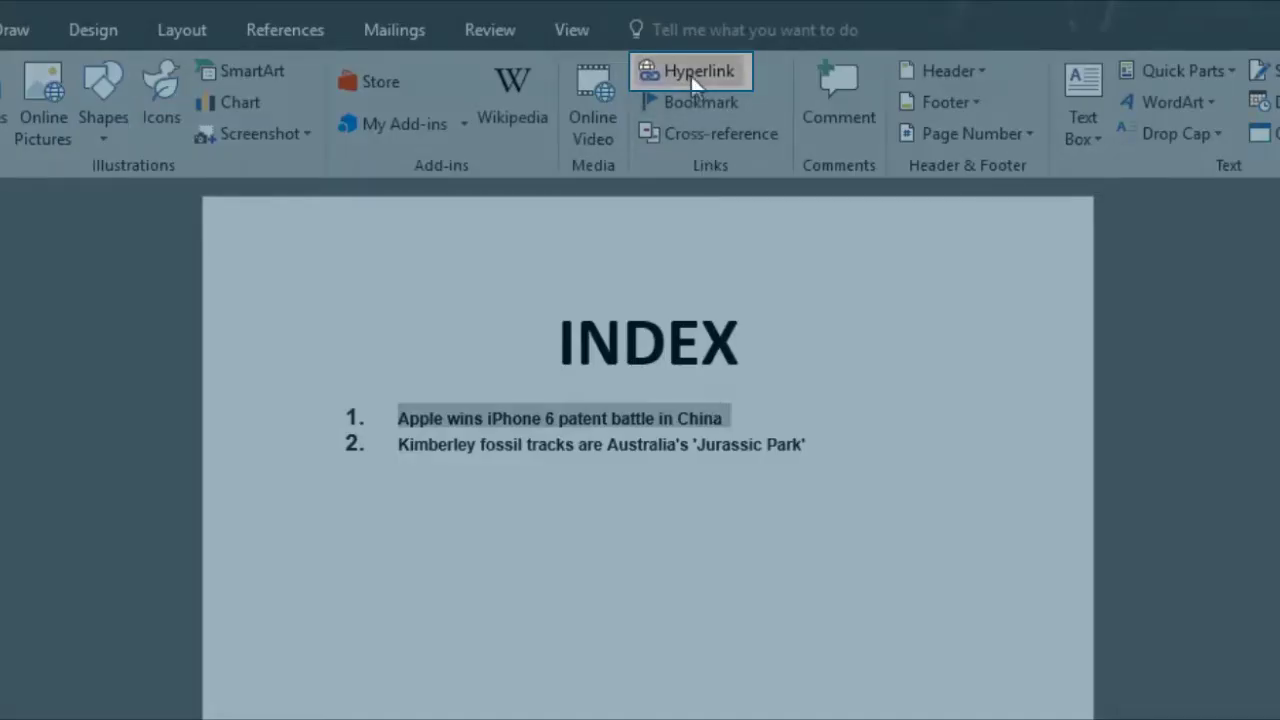
left_click(690, 71)
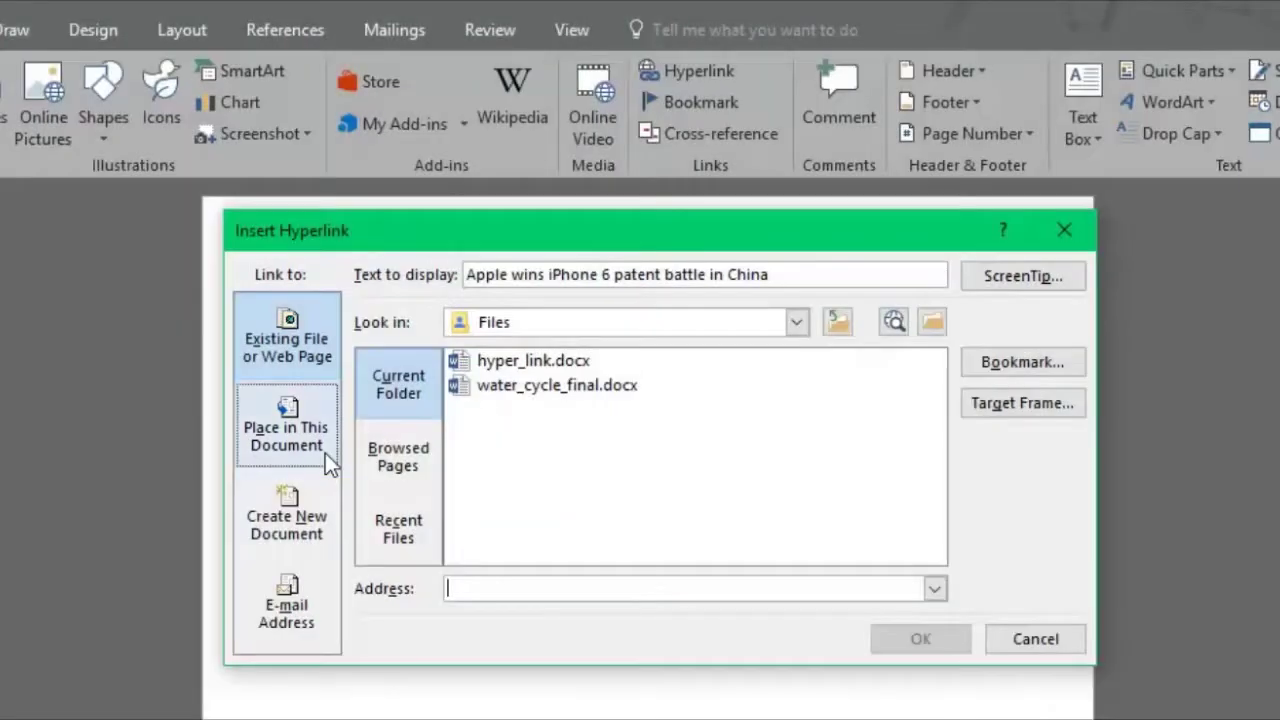
left_click(328, 462)
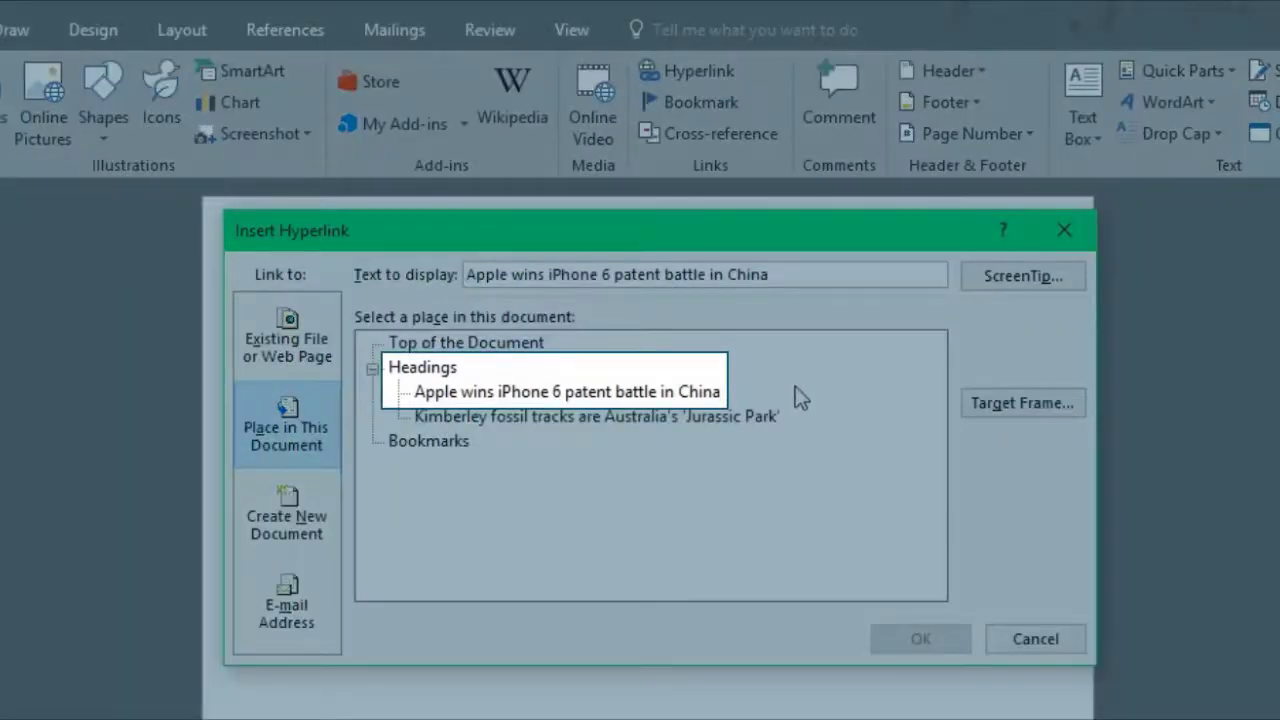
left_click(700, 393)
left_click(935, 645)
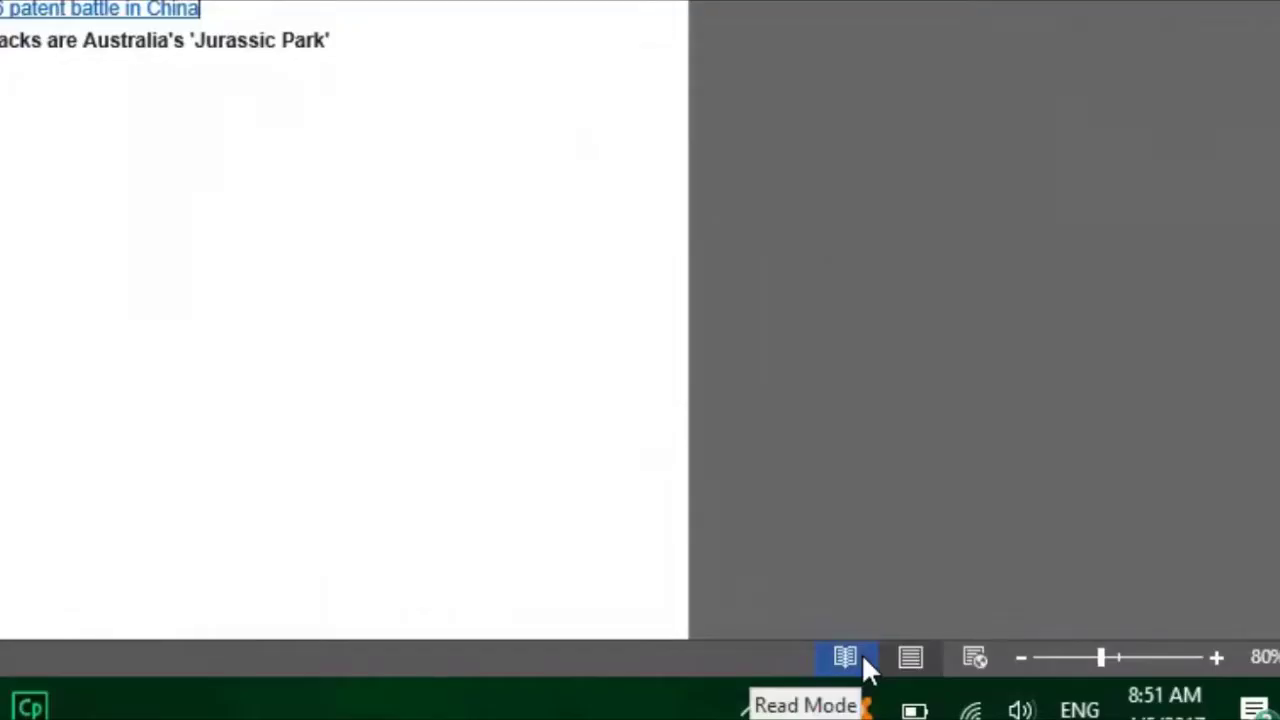
- In Read Mode, follow the first INDEX link to the Apple iPhone 6 article, then return to Print Layout
left_click(862, 656)
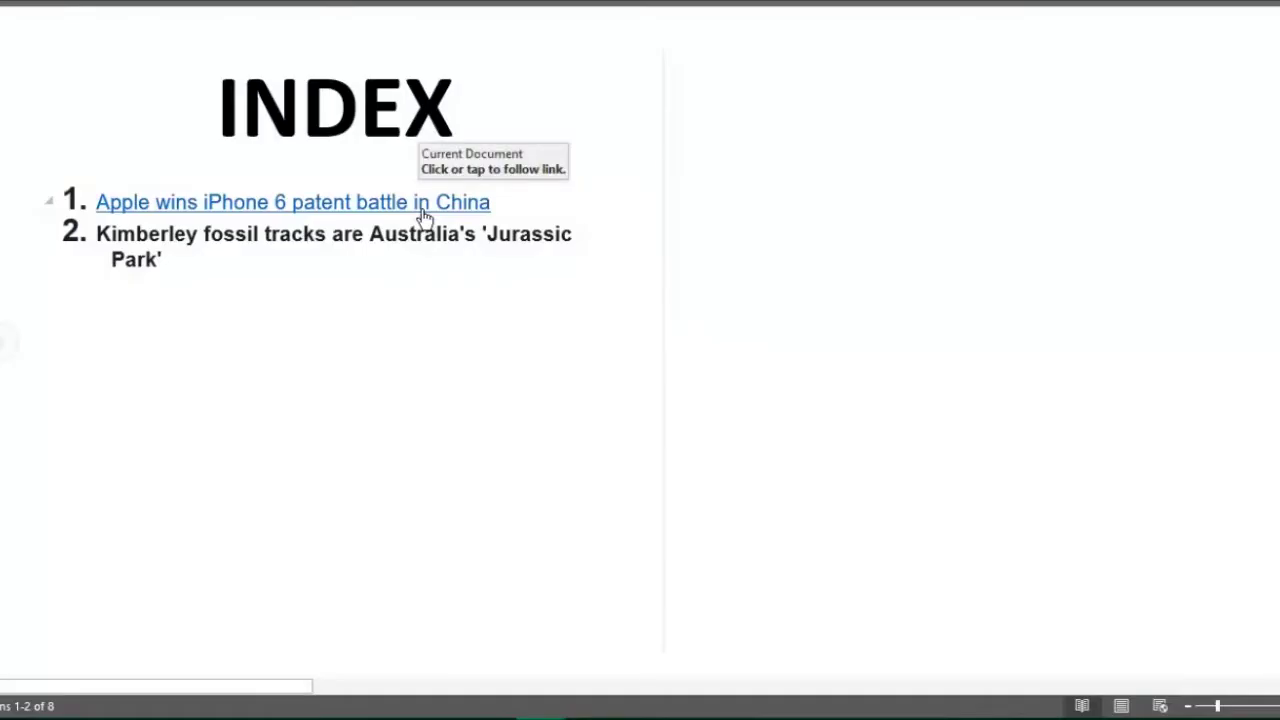
left_click(424, 204)
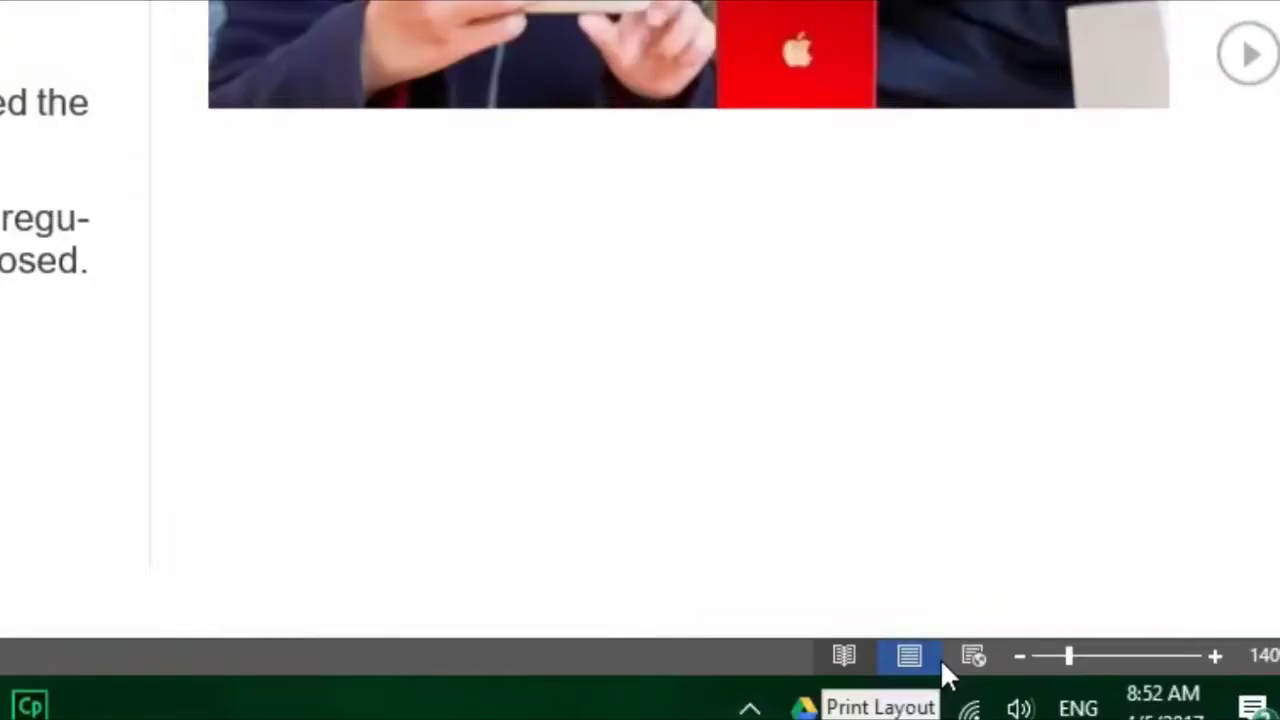
left_click(935, 658)
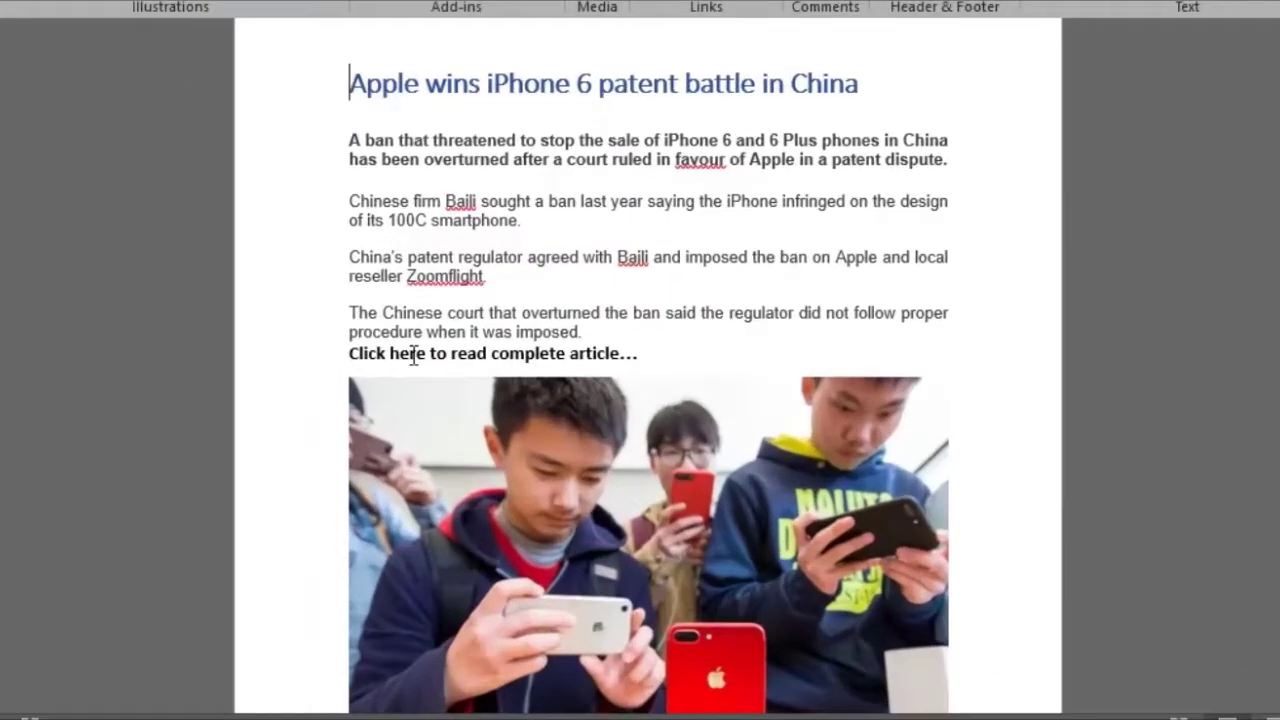
left_click_drag(348, 353, 636, 357)
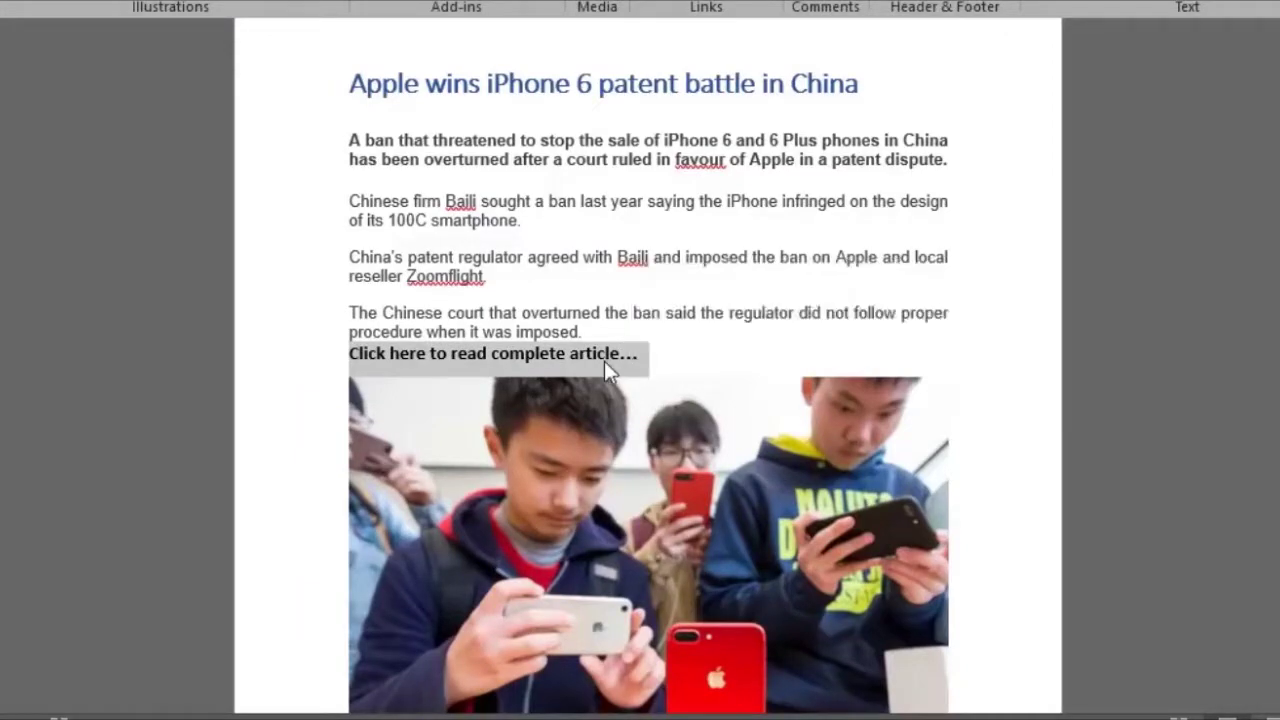
right_click(604, 361)
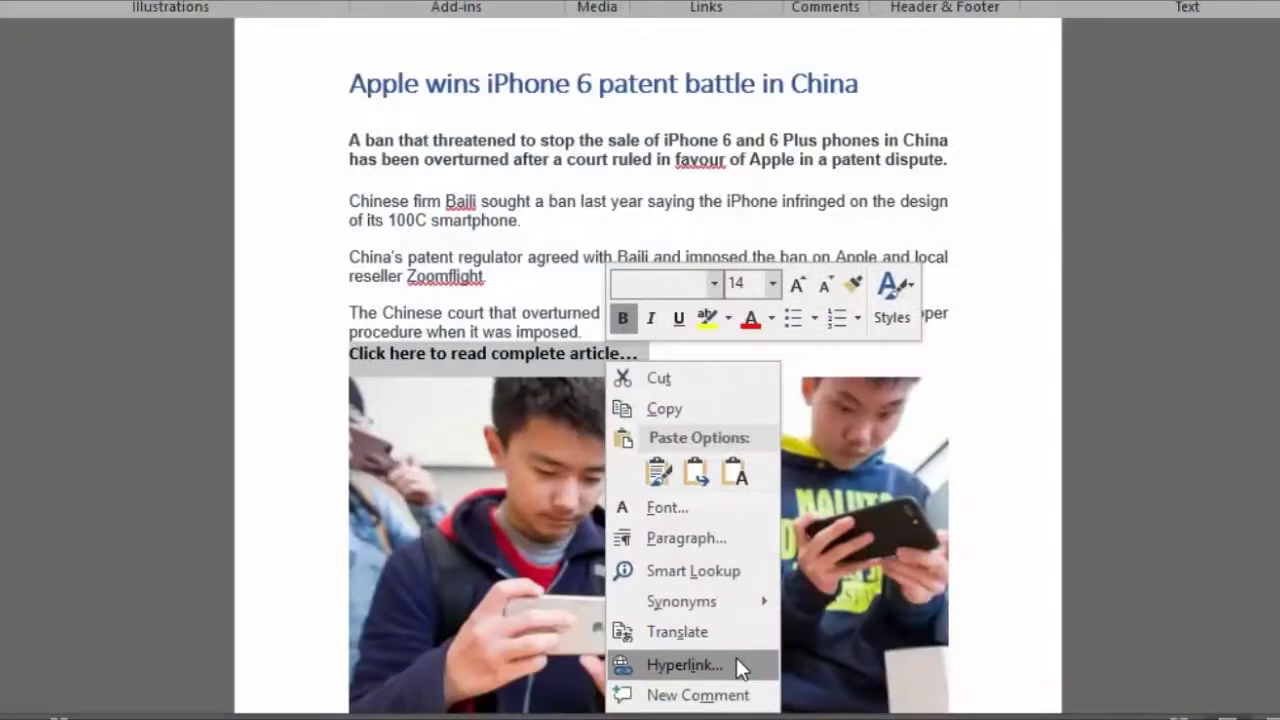
left_click(736, 658)
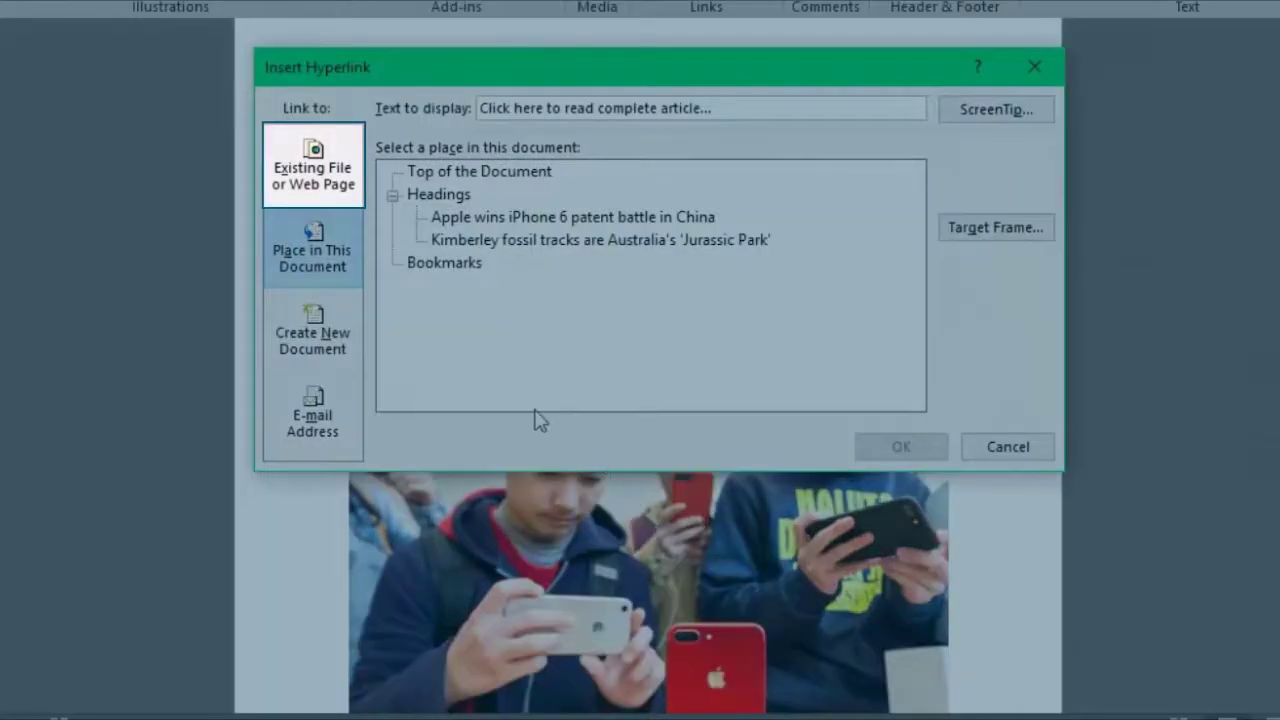
left_click(350, 198)
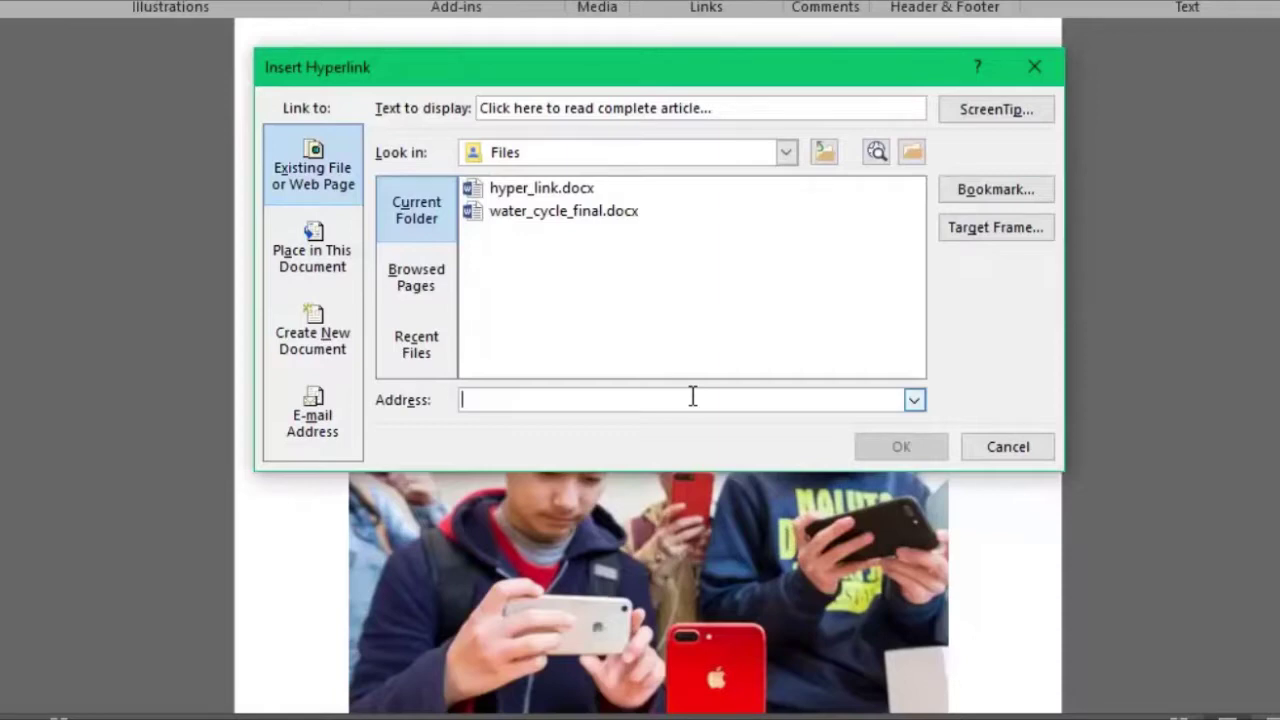
type("http://www.bbc.com/news/technology-39405701")
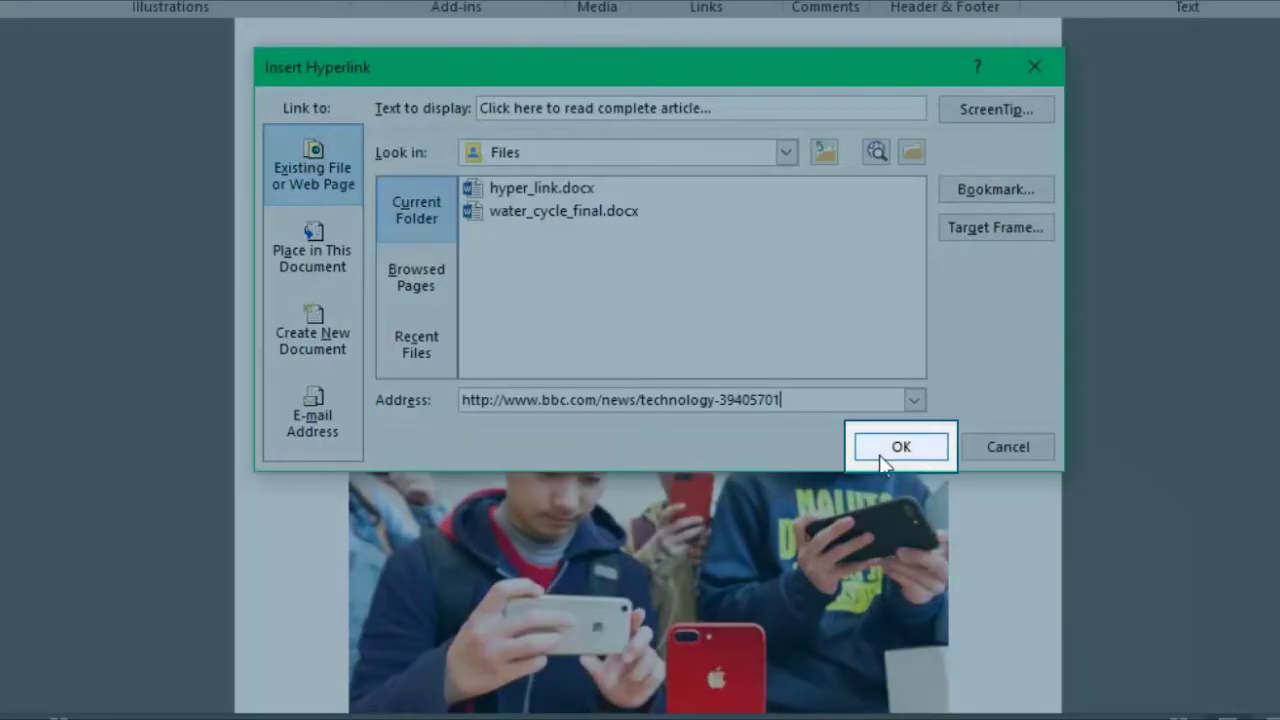
left_click(895, 449)
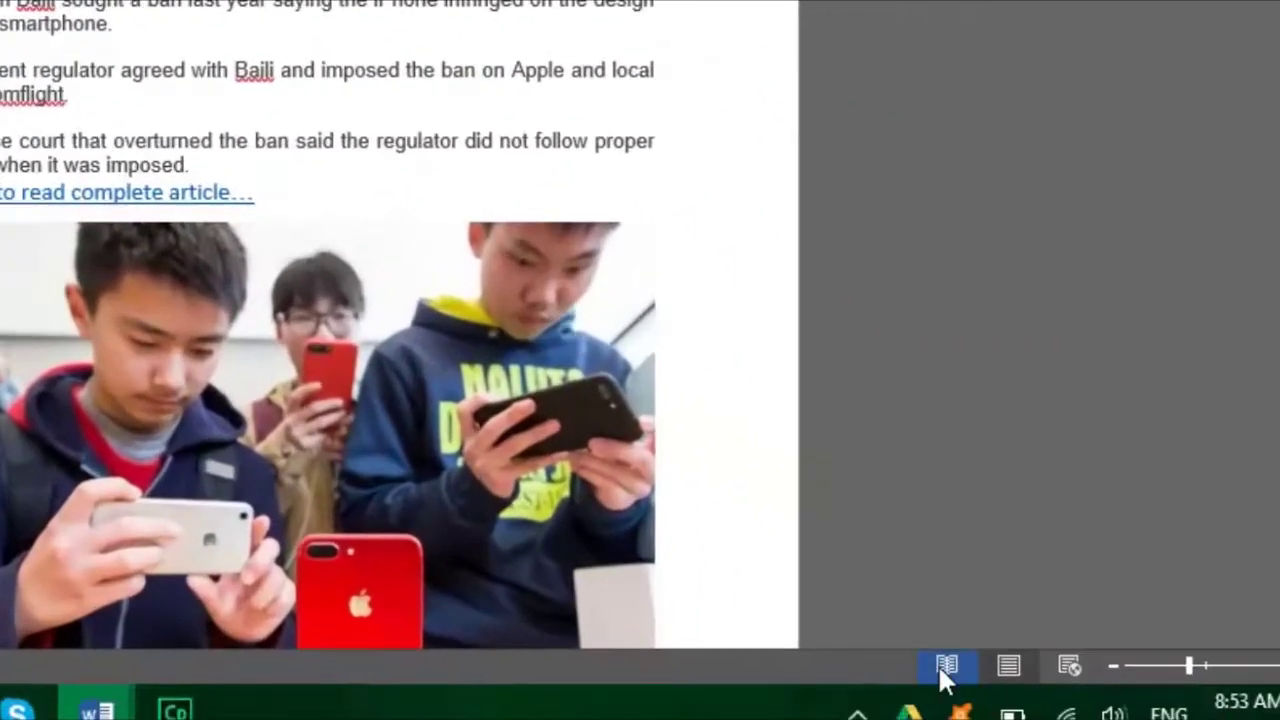
left_click(943, 668)
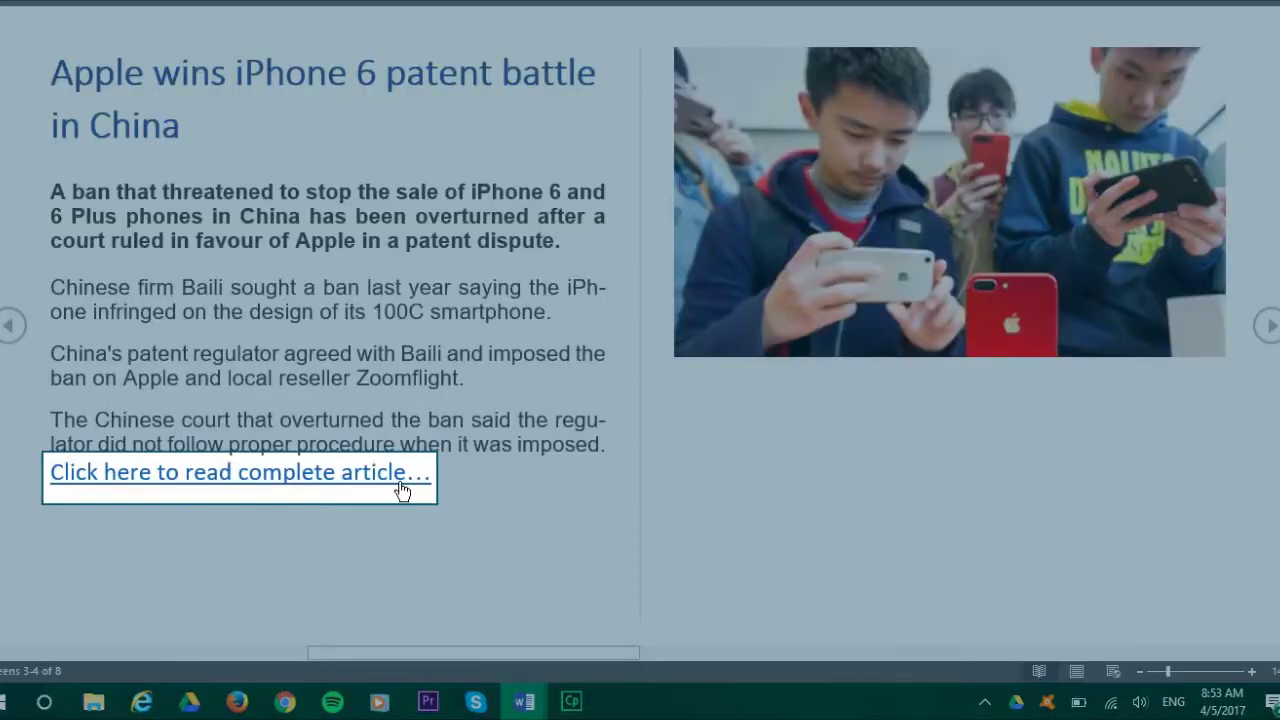
left_click(399, 483)
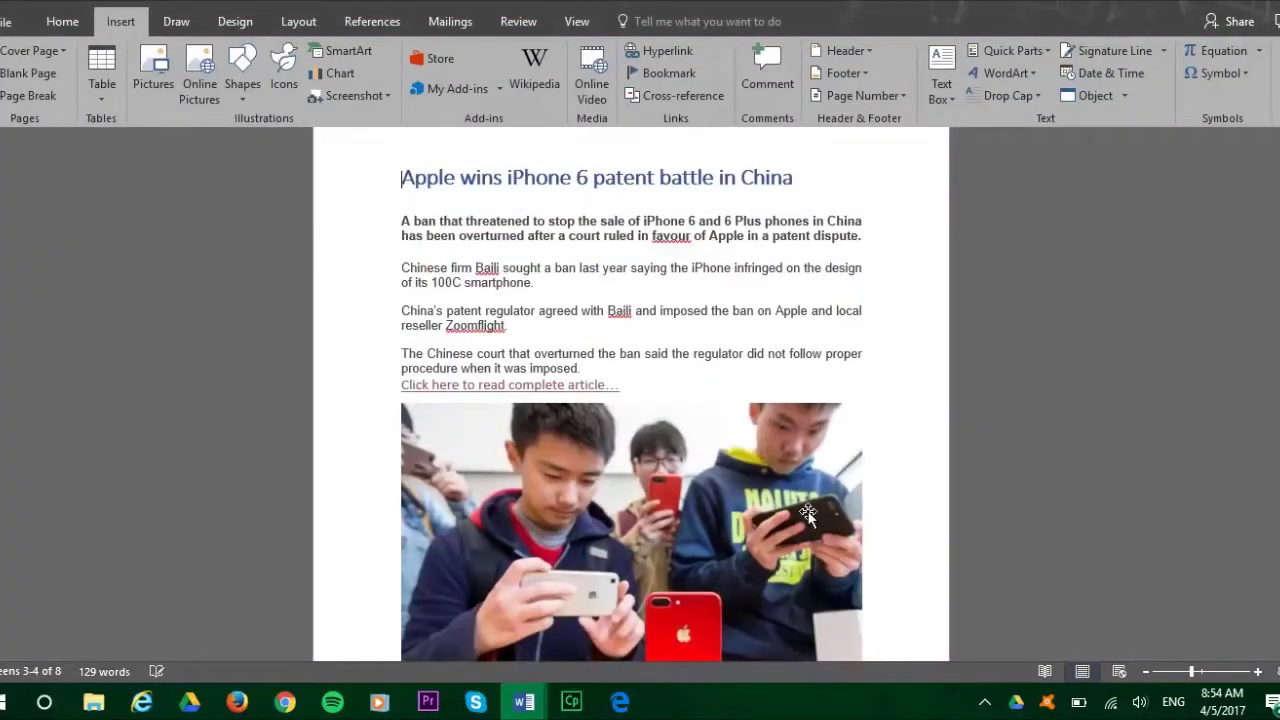
scroll(907, 551, "down", 1)
scroll(903, 556, "down", 5)
scroll(902, 557, "down", 4)
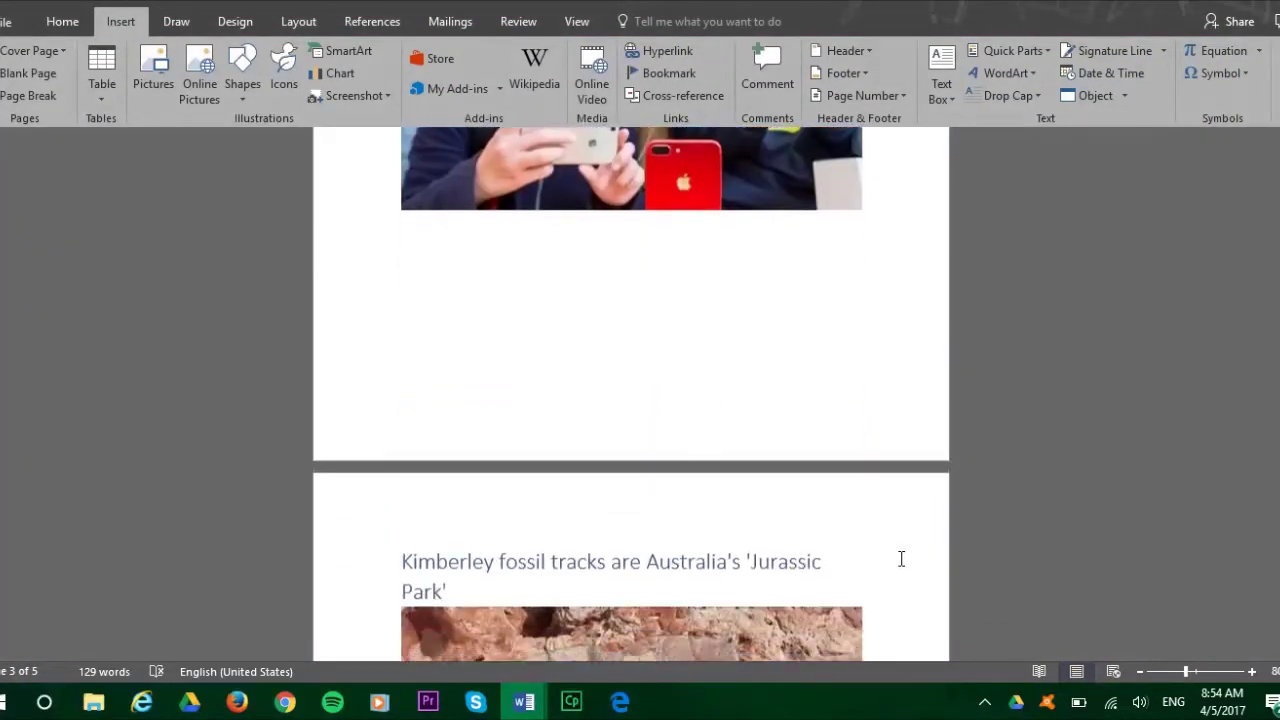
scroll(903, 560, "down", 3)
scroll(903, 560, "down", 4)
scroll(903, 560, "down", 1)
scroll(903, 560, "down", 1)
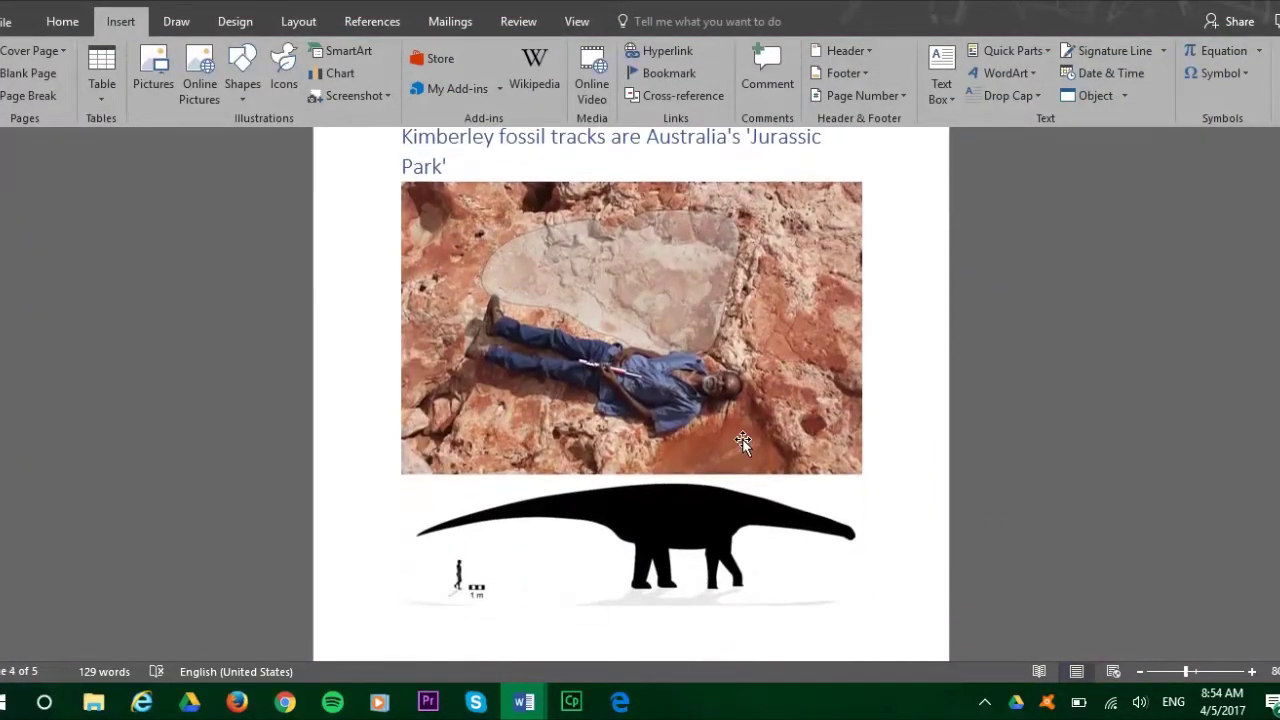
right_click(751, 356)
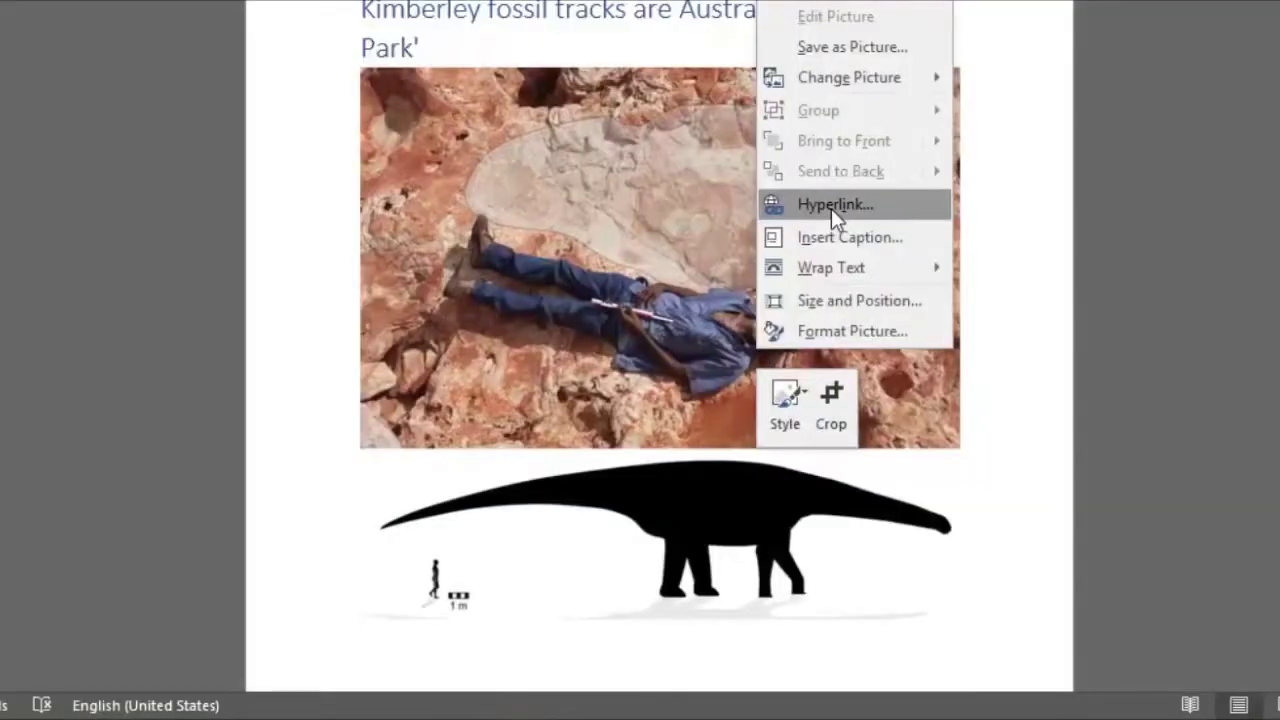
left_click(831, 206)
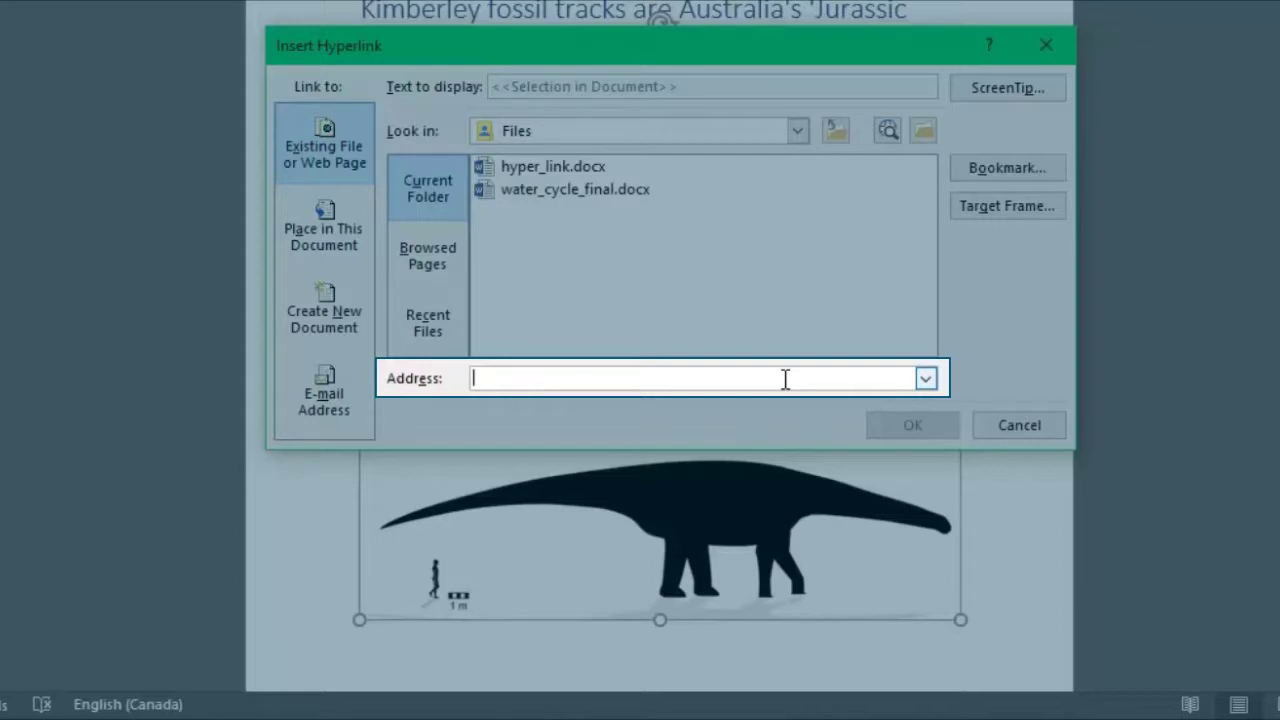
type("http://www.bbc.com/news/science-environment-39405167")
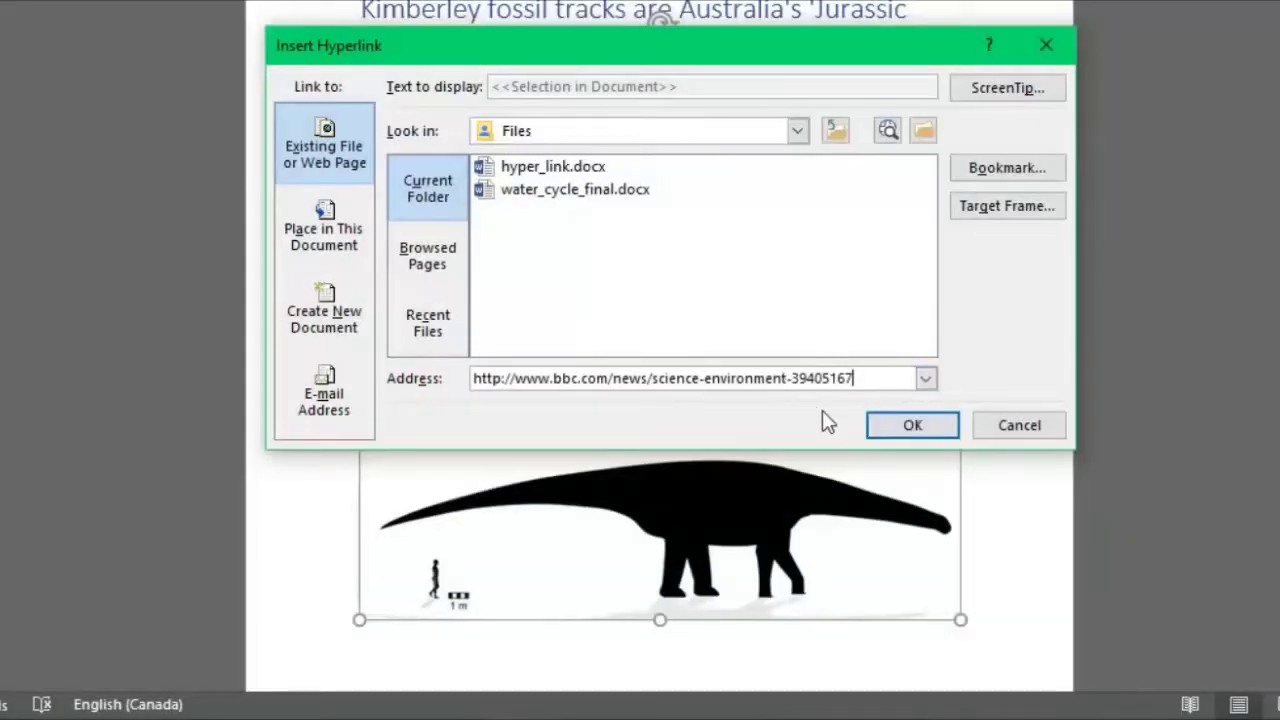
left_click(897, 428)
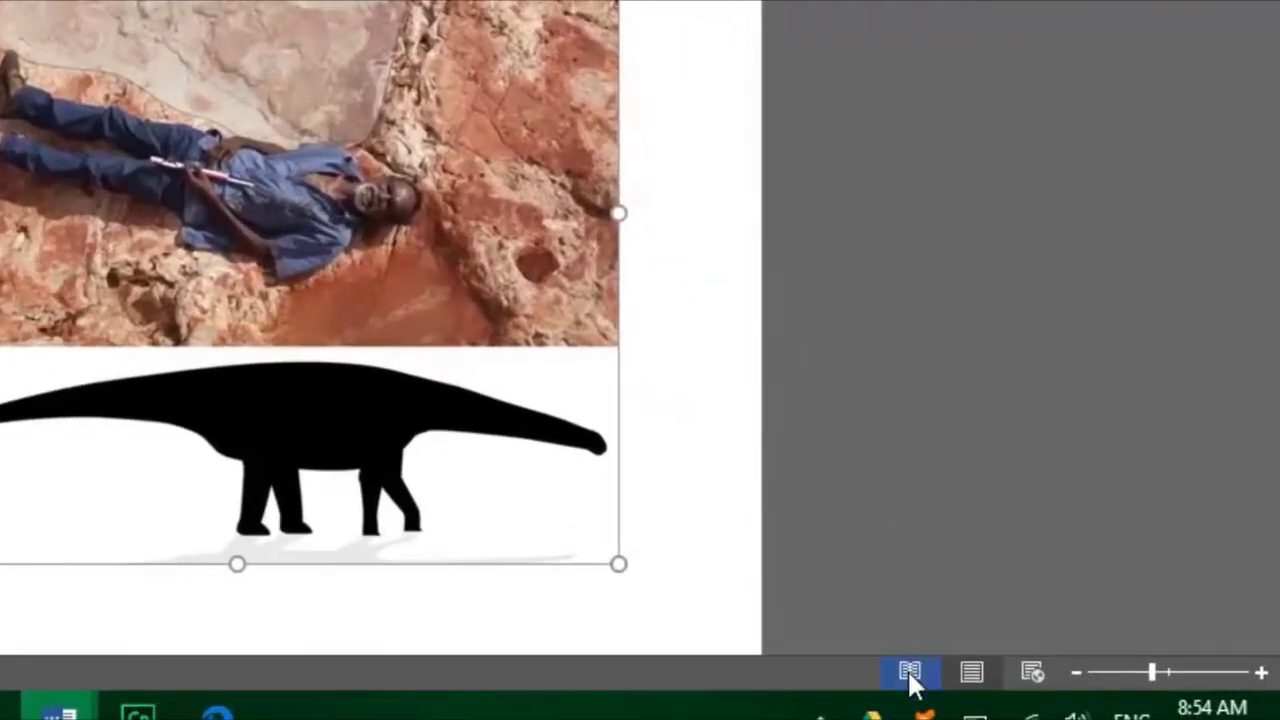
- Test the fossil image's link from Read Mode, opening the BBC Kimberley fossil article in Edge
left_click(907, 669)
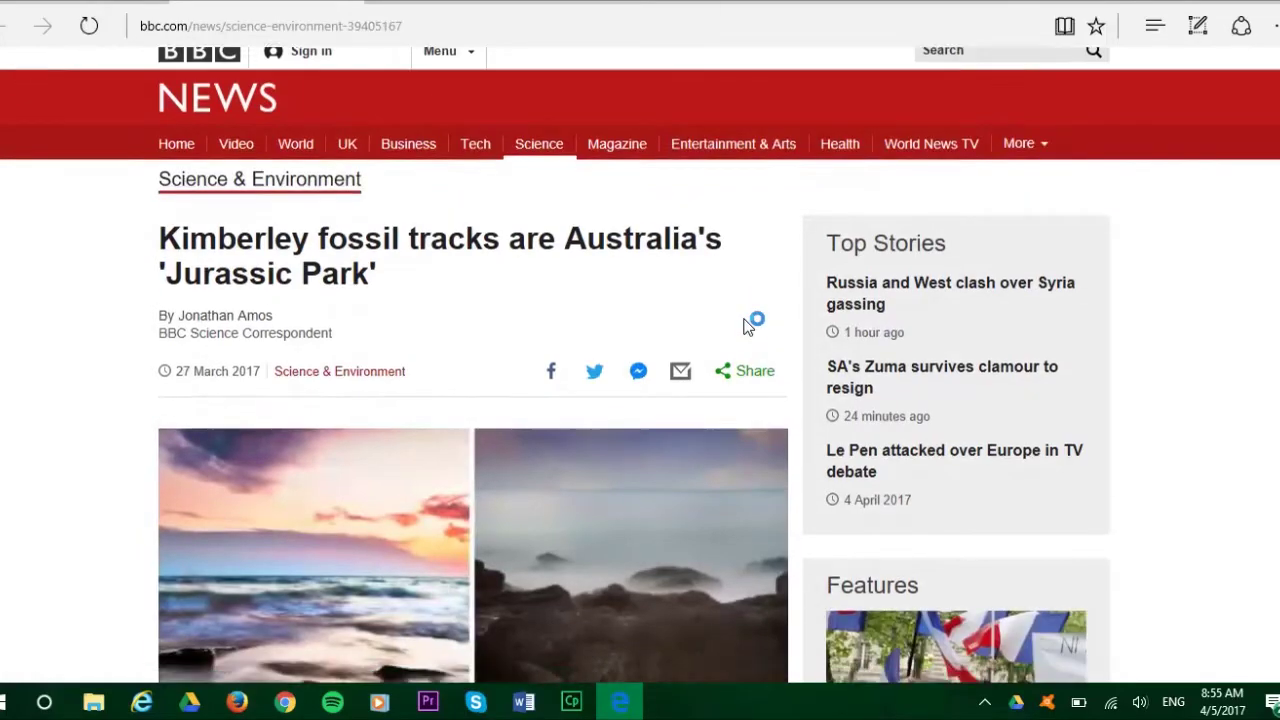
- Scroll down the BBC fossil article in Edge to the footprint photo used in the document
scroll(748, 325, "down", 4)
scroll(748, 325, "down", 5)
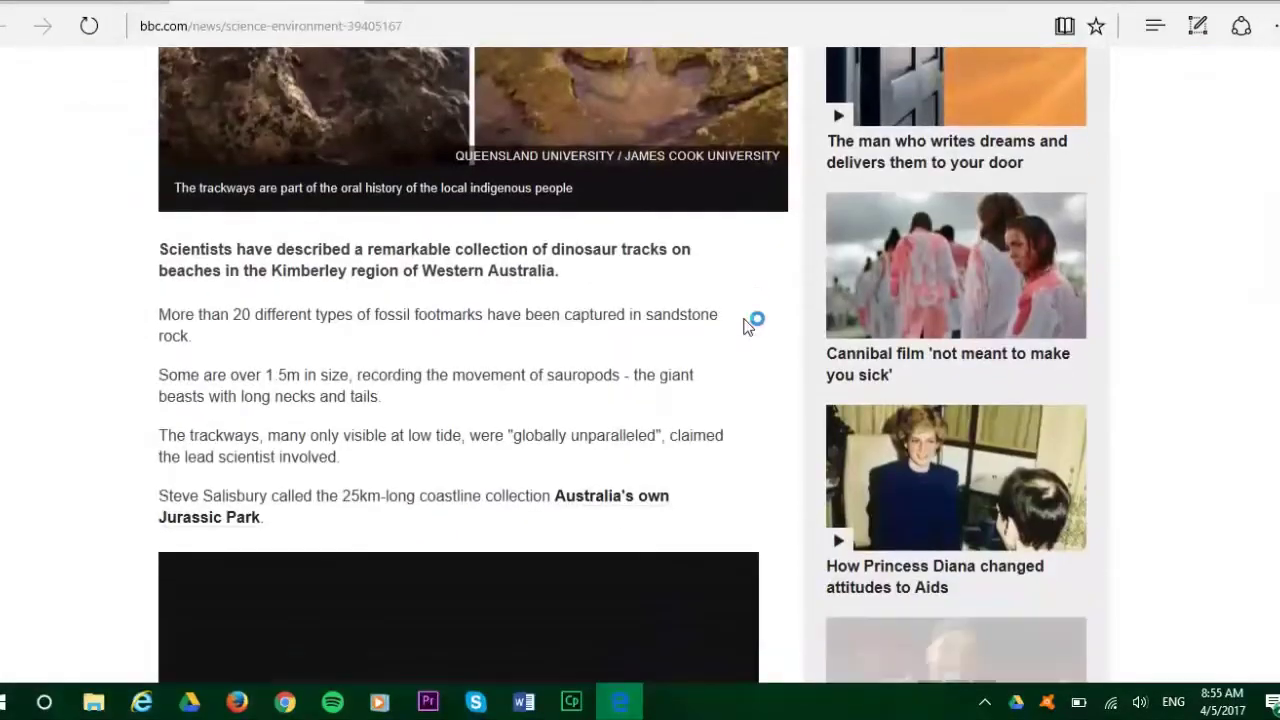
scroll(745, 322, "down", 2)
scroll(745, 322, "down", 2)
scroll(745, 322, "down", 4)
scroll(745, 322, "down", 1)
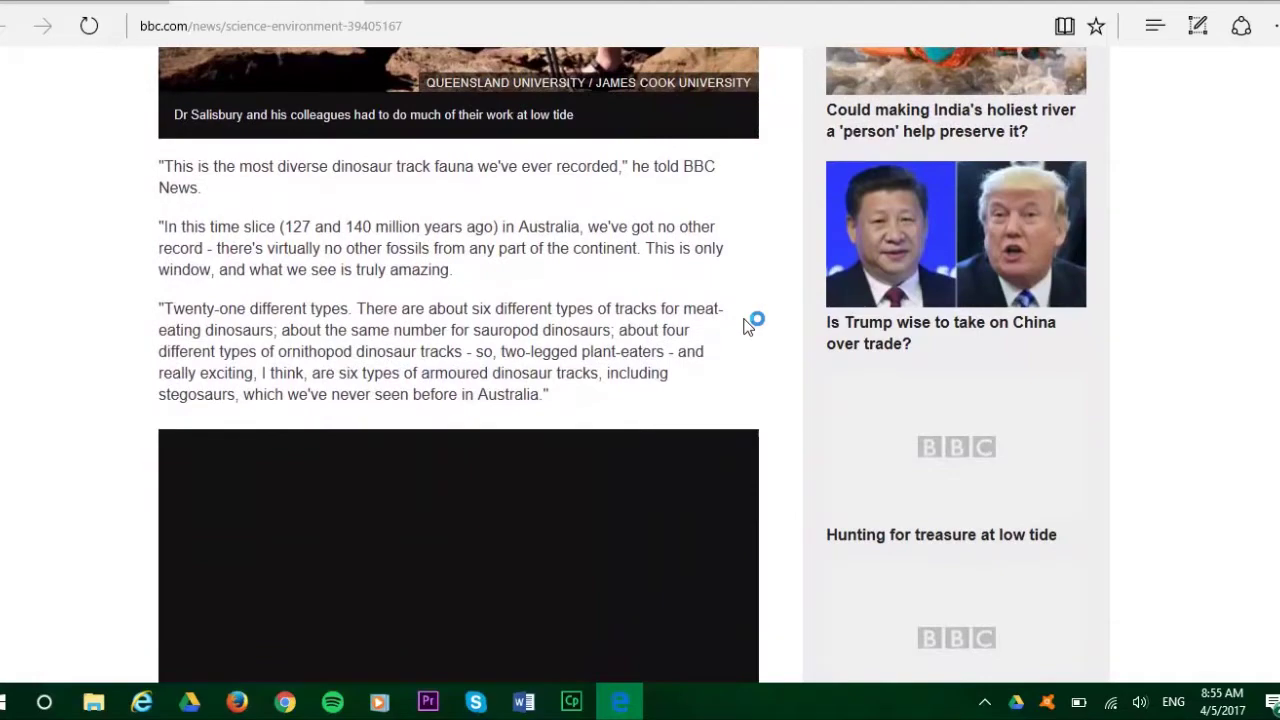
scroll(745, 322, "down", 2)
scroll(745, 322, "down", 3)
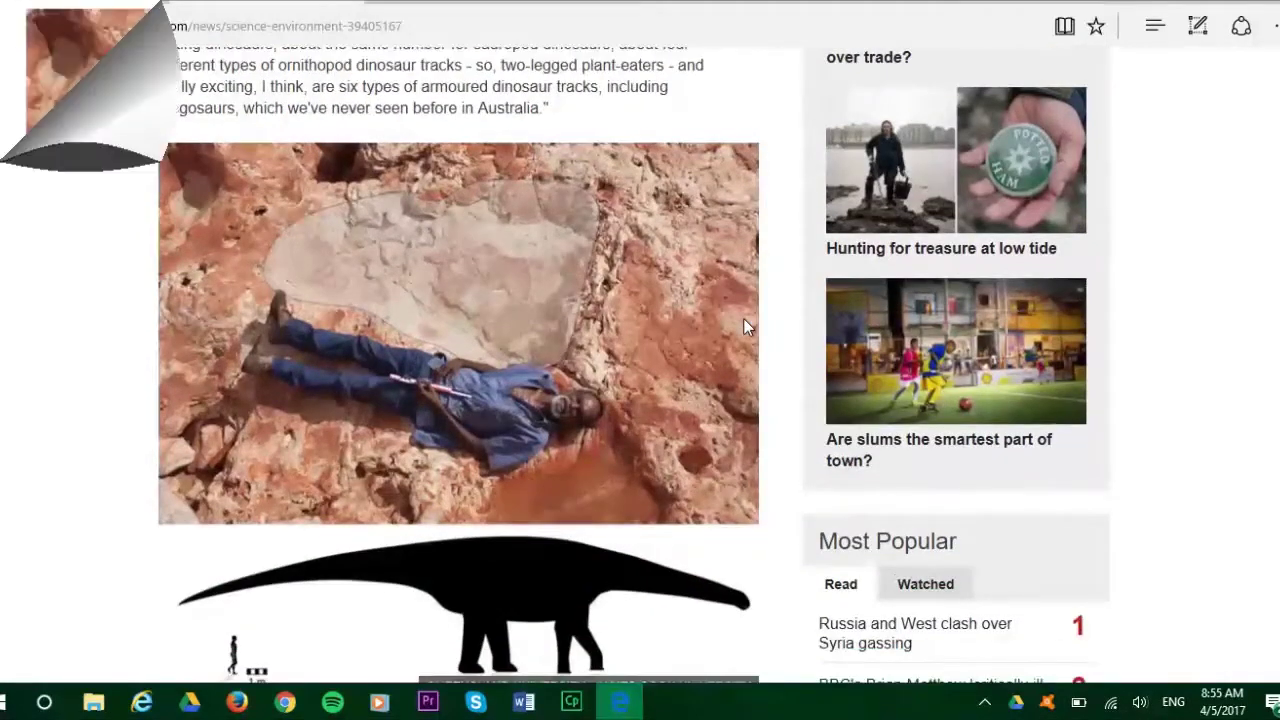